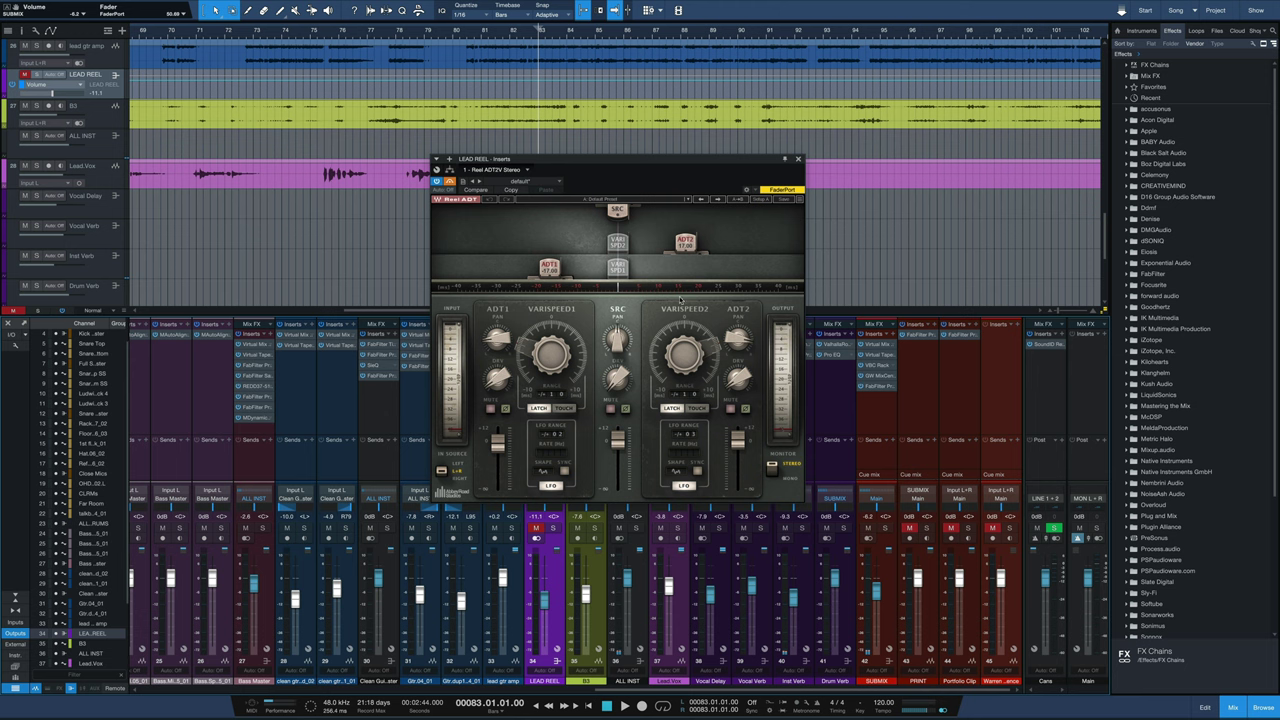
Move the Reel ADT window to the right and play a stretch of the song from bar 83.
mouse_move(575, 370)
left_click_drag(563, 163, 813, 155)
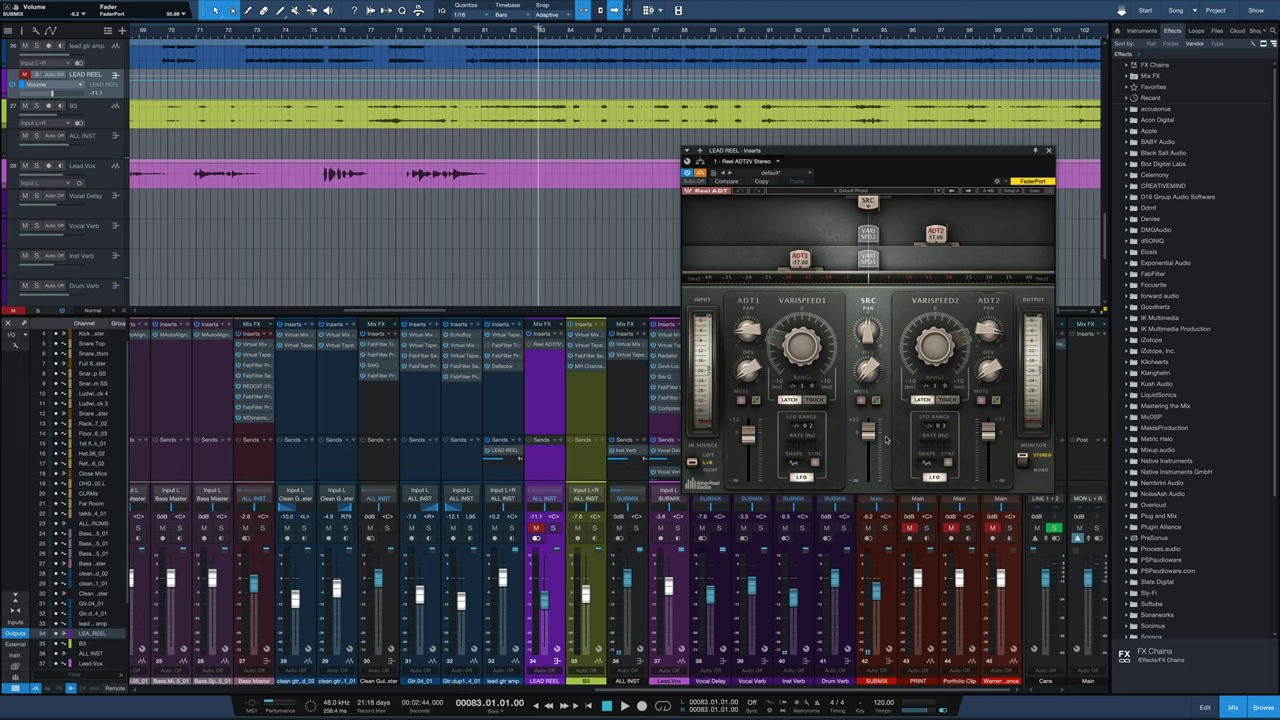
key("space")
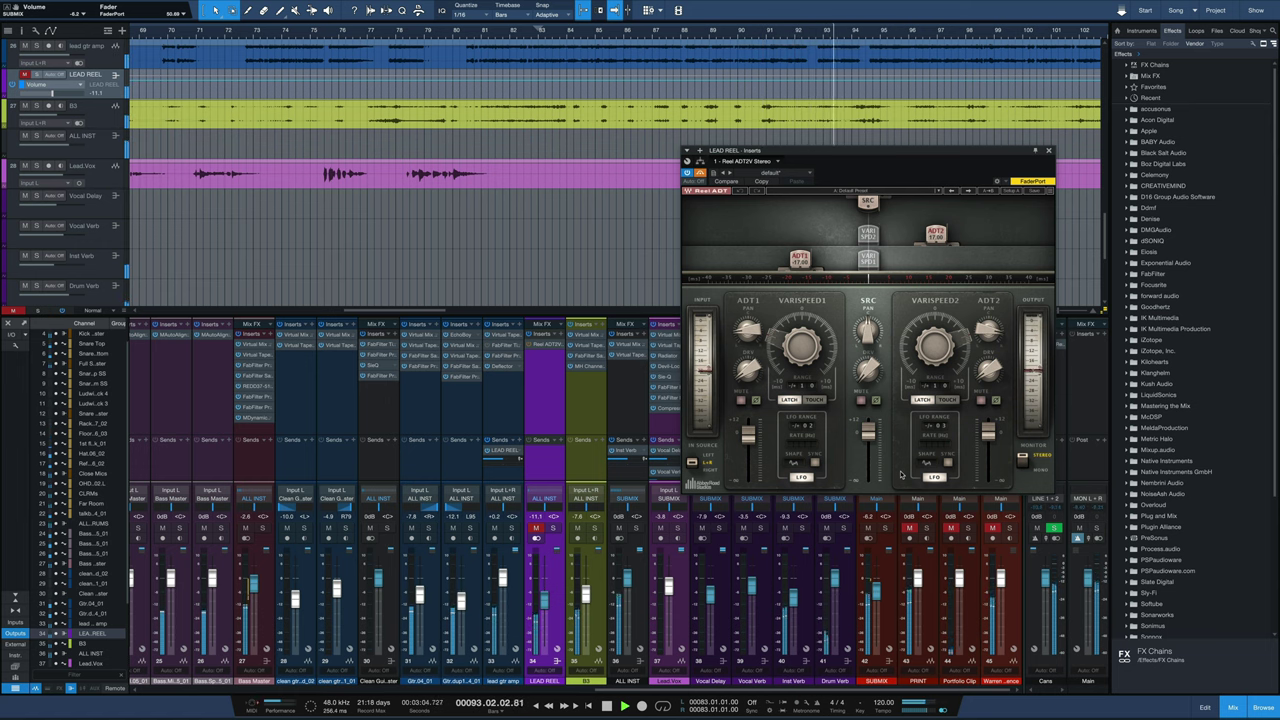
key("space")
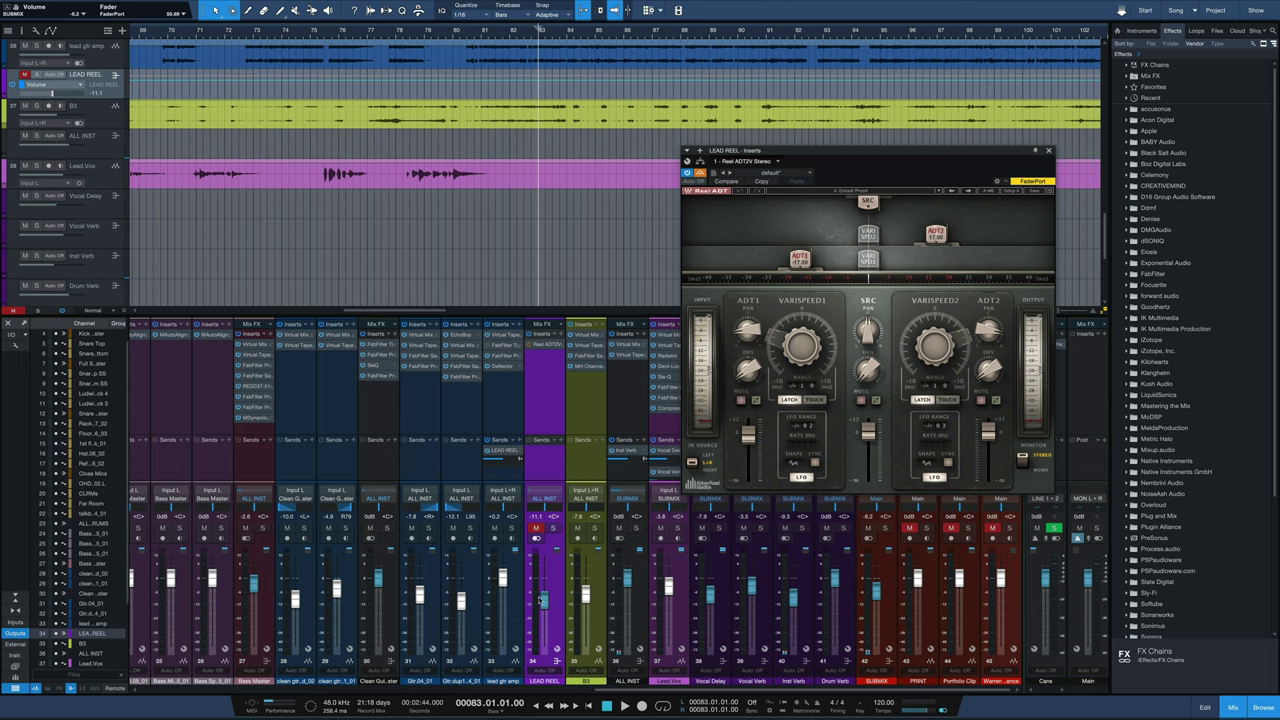
Unmute LEAD REEL, pan ADT1 hard left and raise its level to +12.
left_click(535, 527)
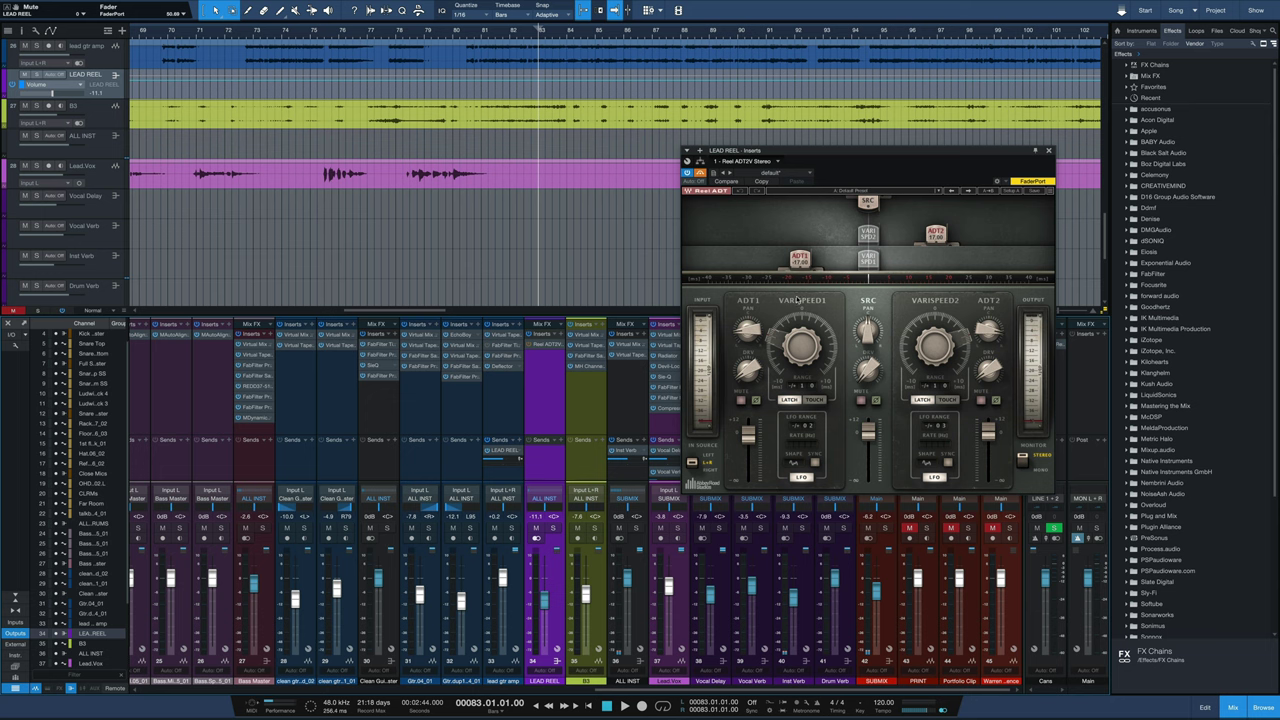
left_click_drag(757, 151, 519, 153)
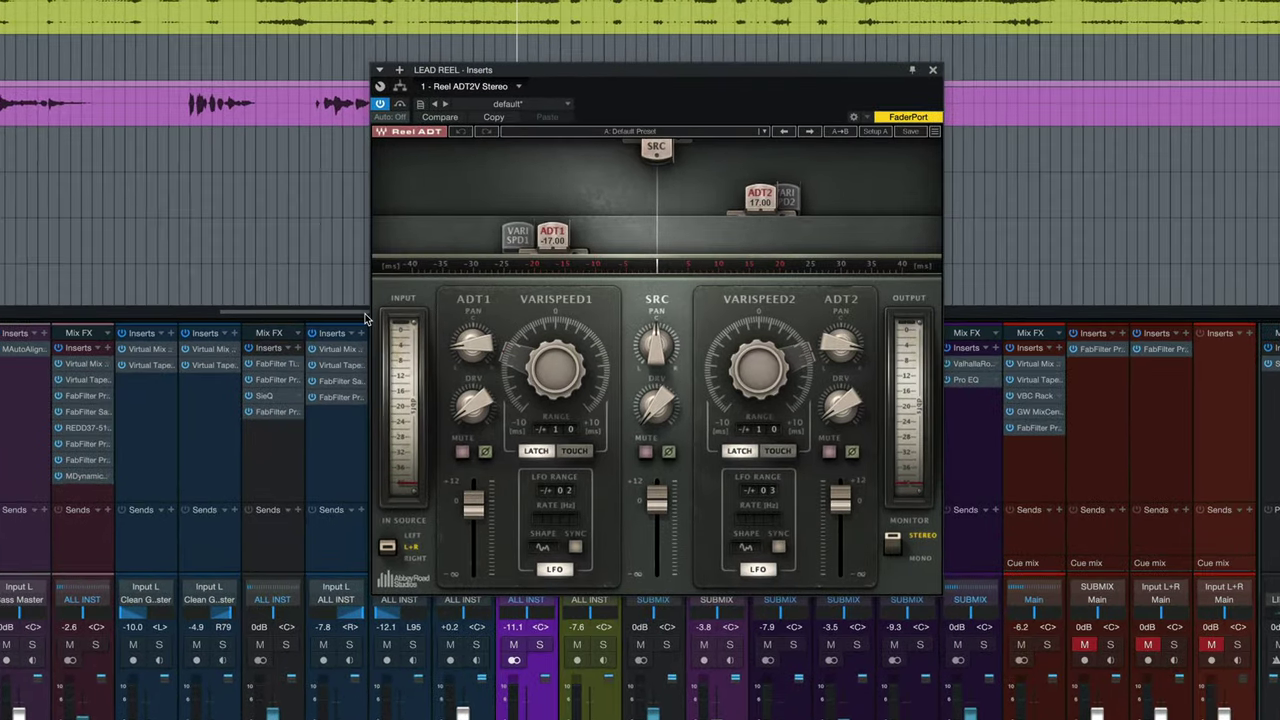
left_click_drag(472, 344, 472, 372)
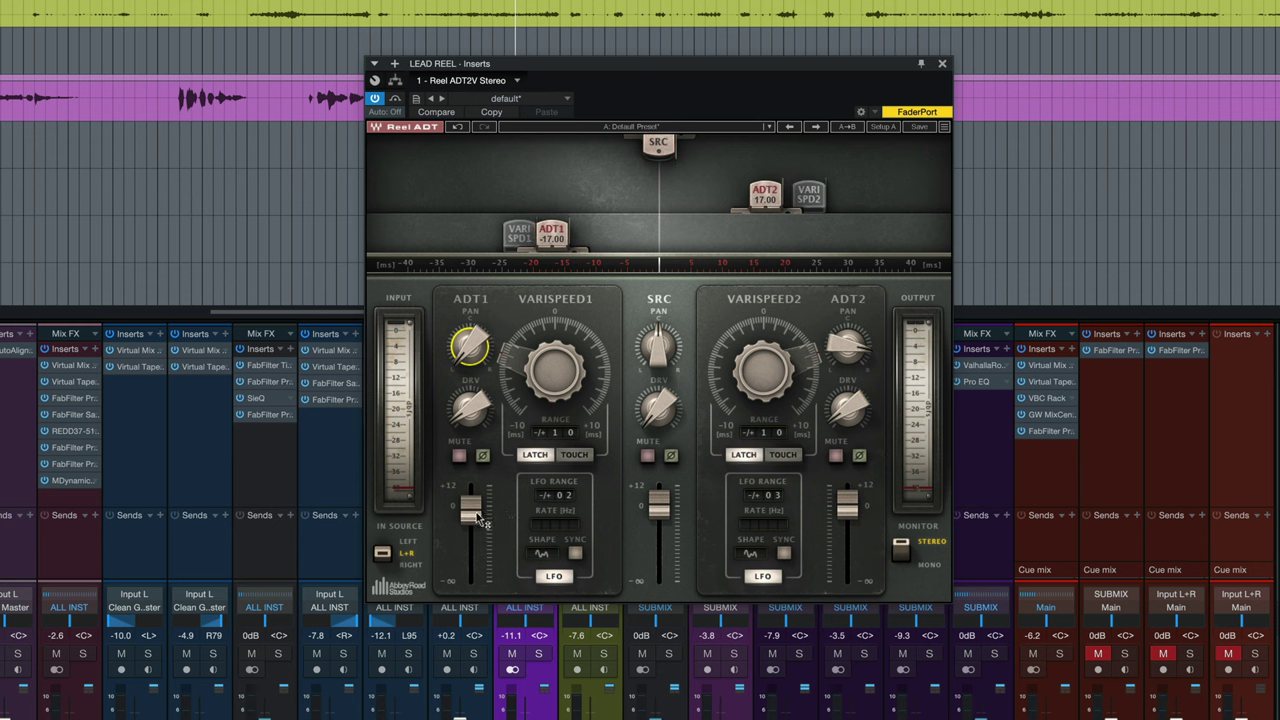
left_click_drag(482, 515, 485, 497)
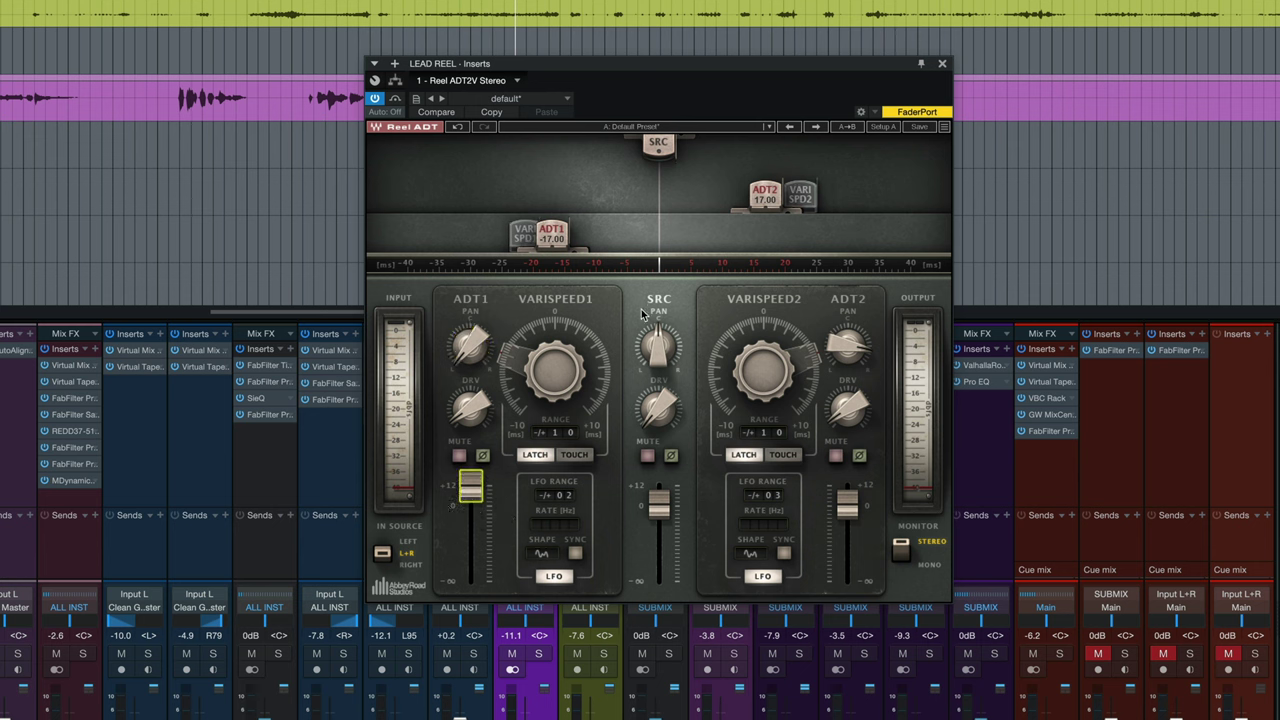
Pull the SRC level to -∞, raise ADT2, and adjust ADT1's VARISPEED1 amount.
left_click_drag(662, 500, 662, 585)
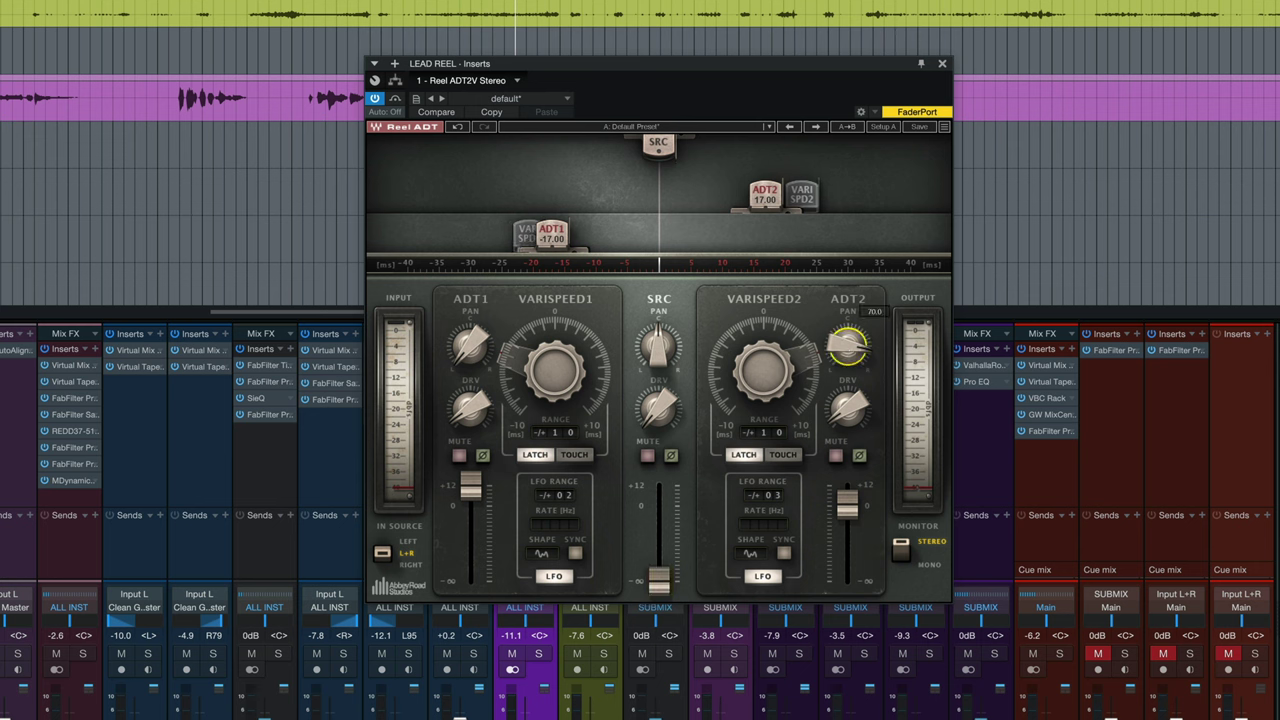
left_click(847, 505)
left_click_drag(847, 505, 847, 487)
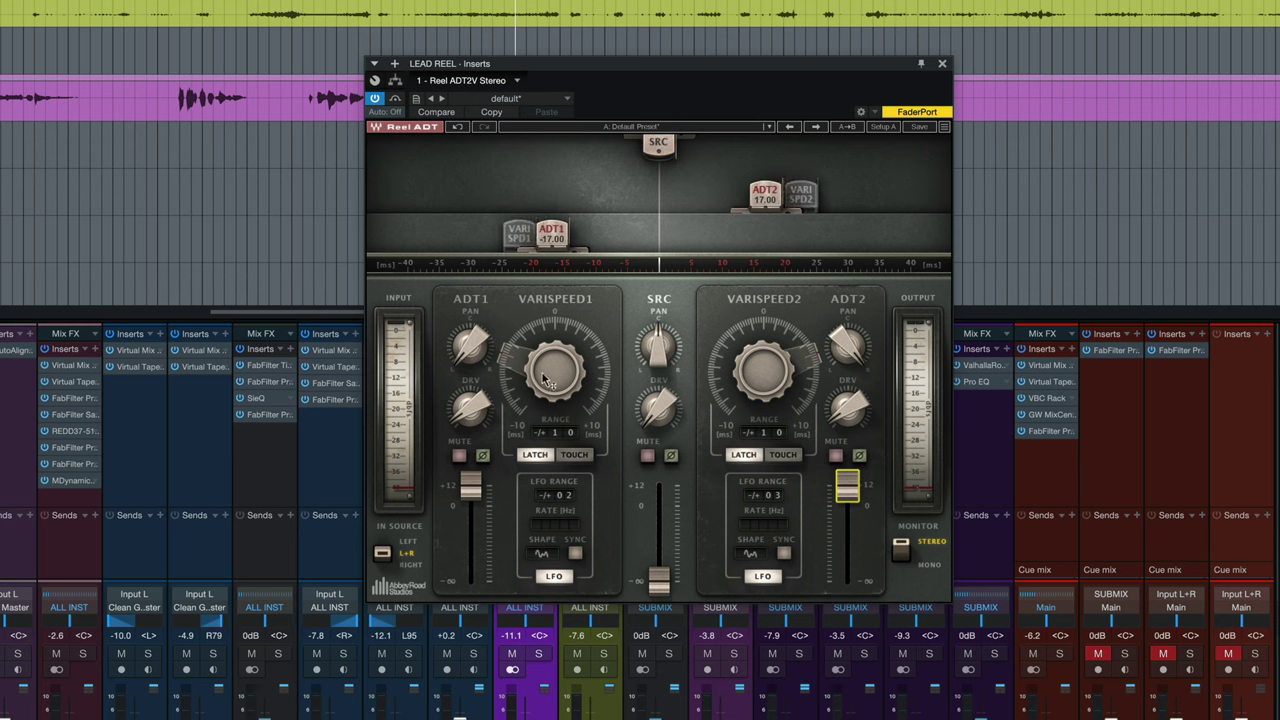
left_click_drag(545, 380, 545, 408)
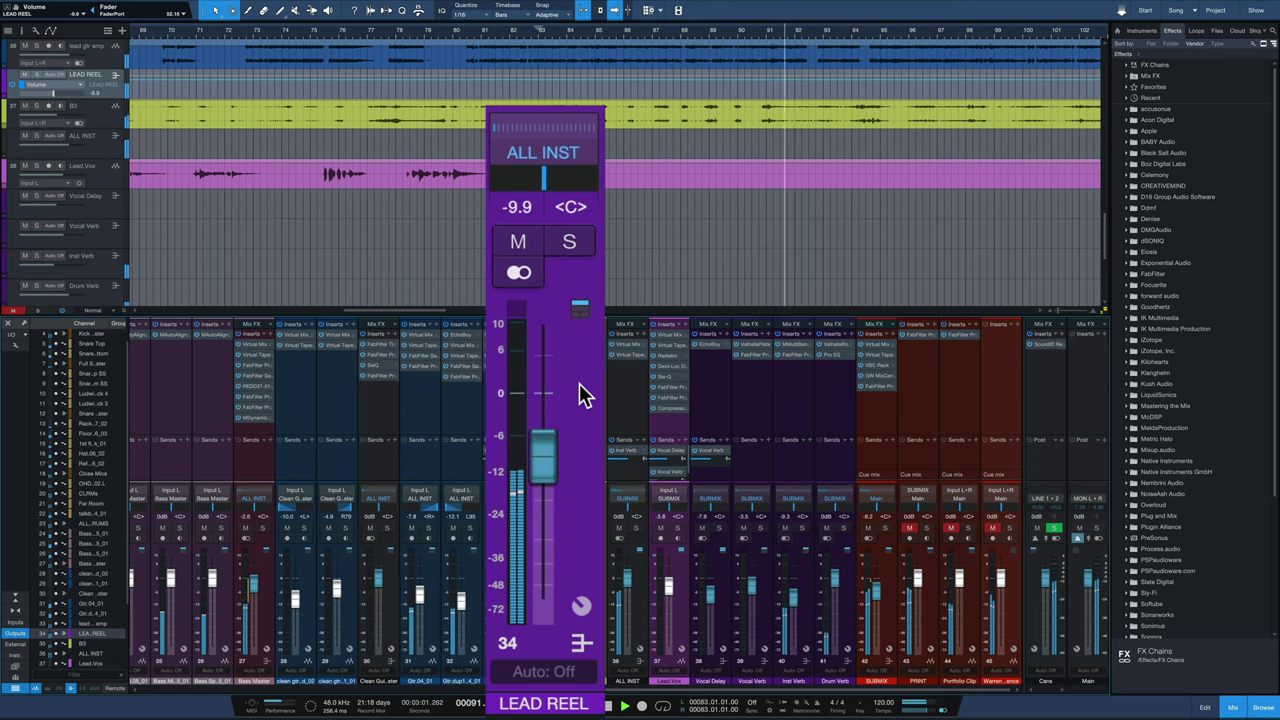
Stop playback and lower the LEAD REEL fader to -13.0 dB.
key("space")
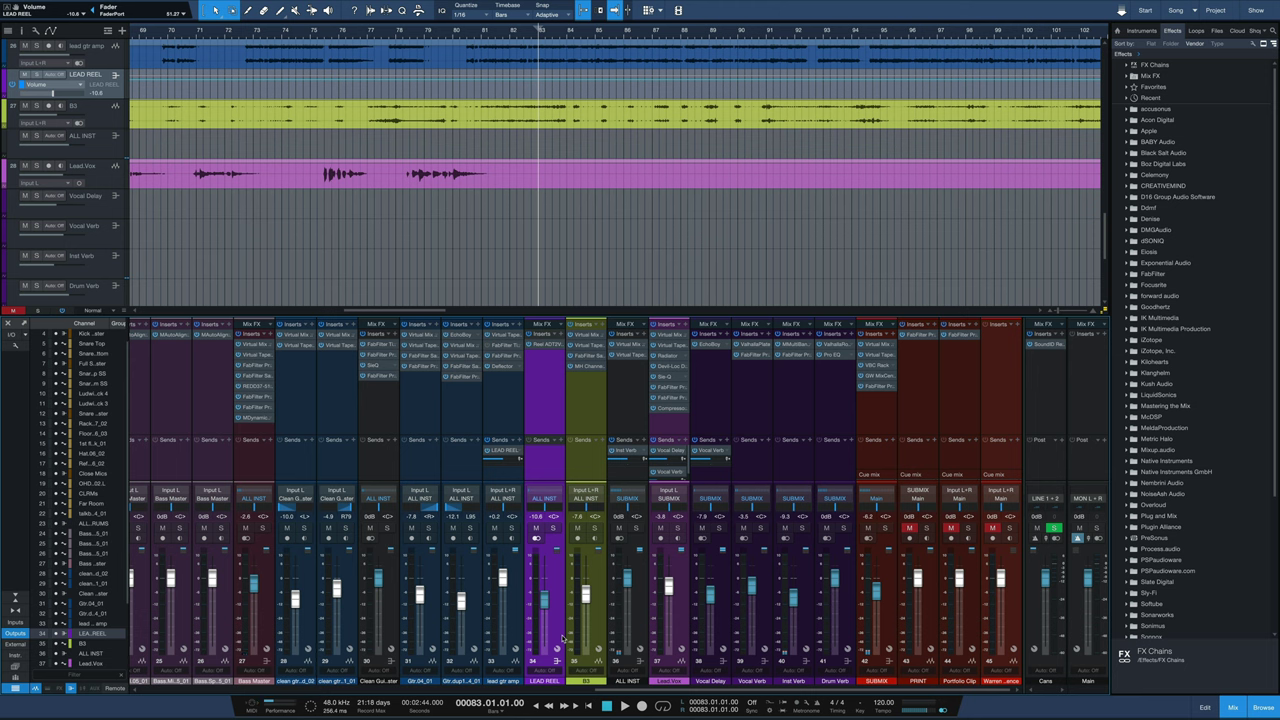
left_click_drag(563, 638, 548, 648)
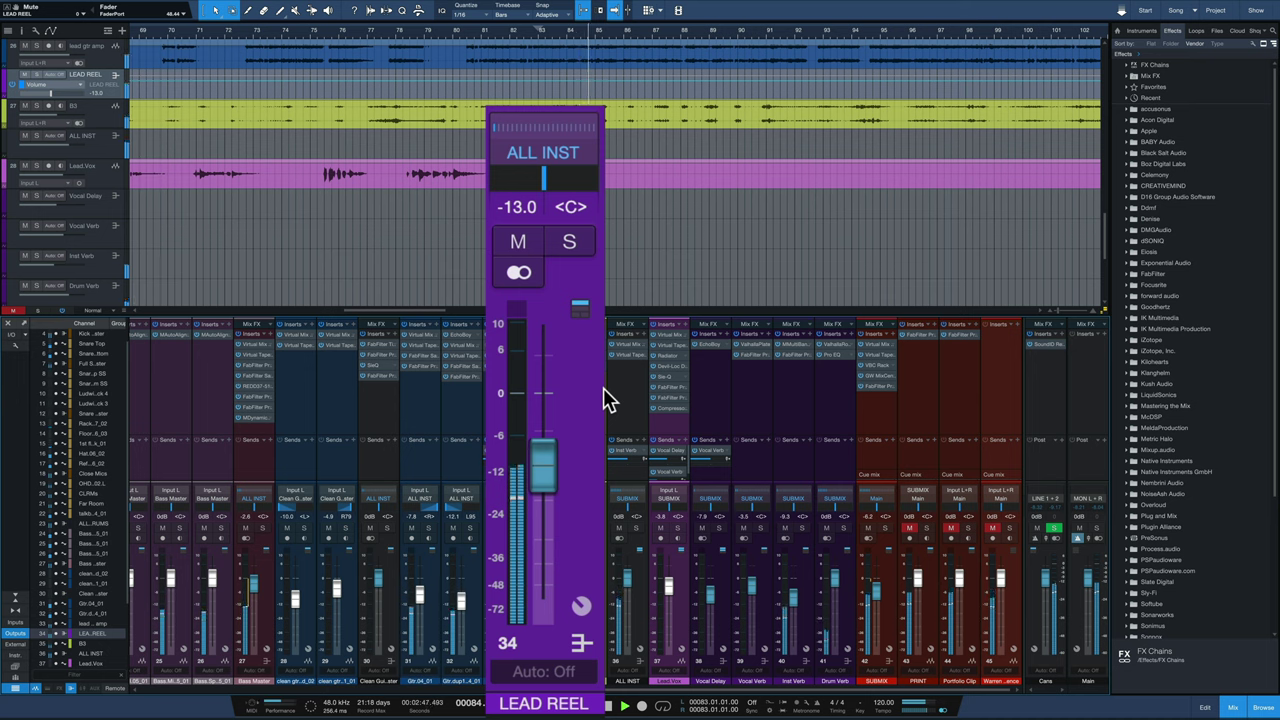
Toggle LEAD REEL mute twice with Shift+M to compare, leave it unmuted, then stop playback.
key("shift+m")
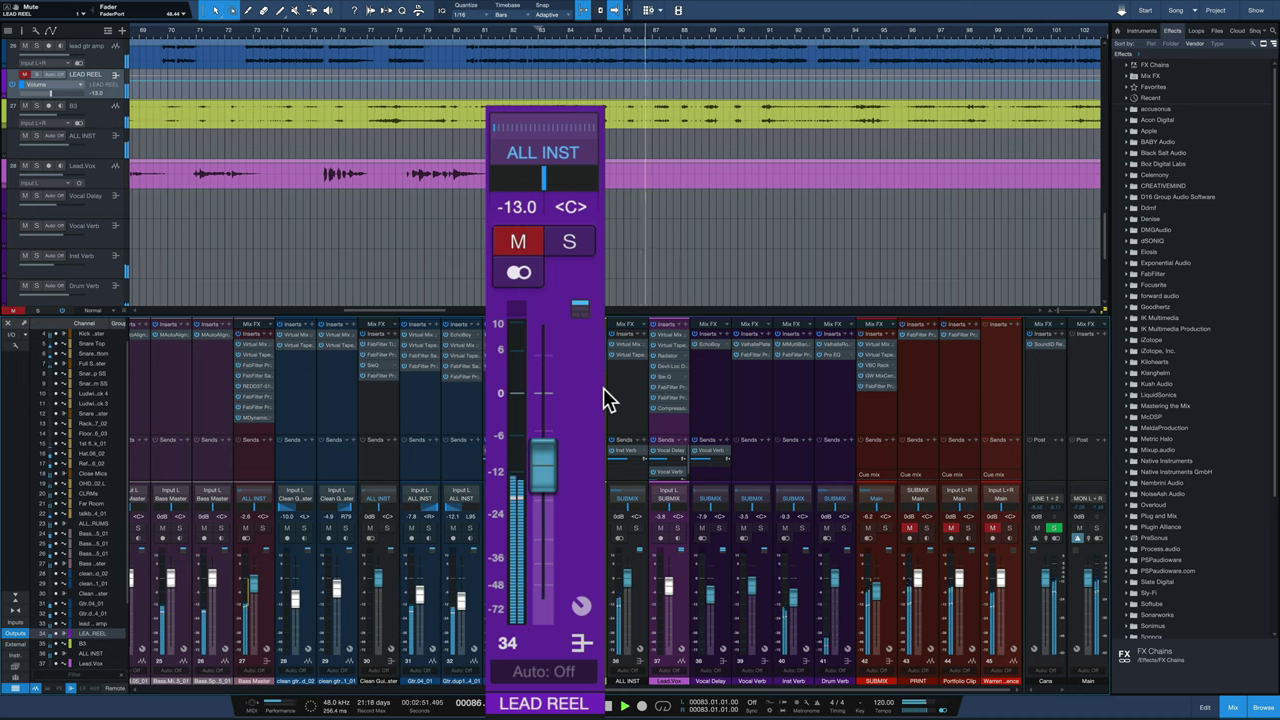
key("shift+m")
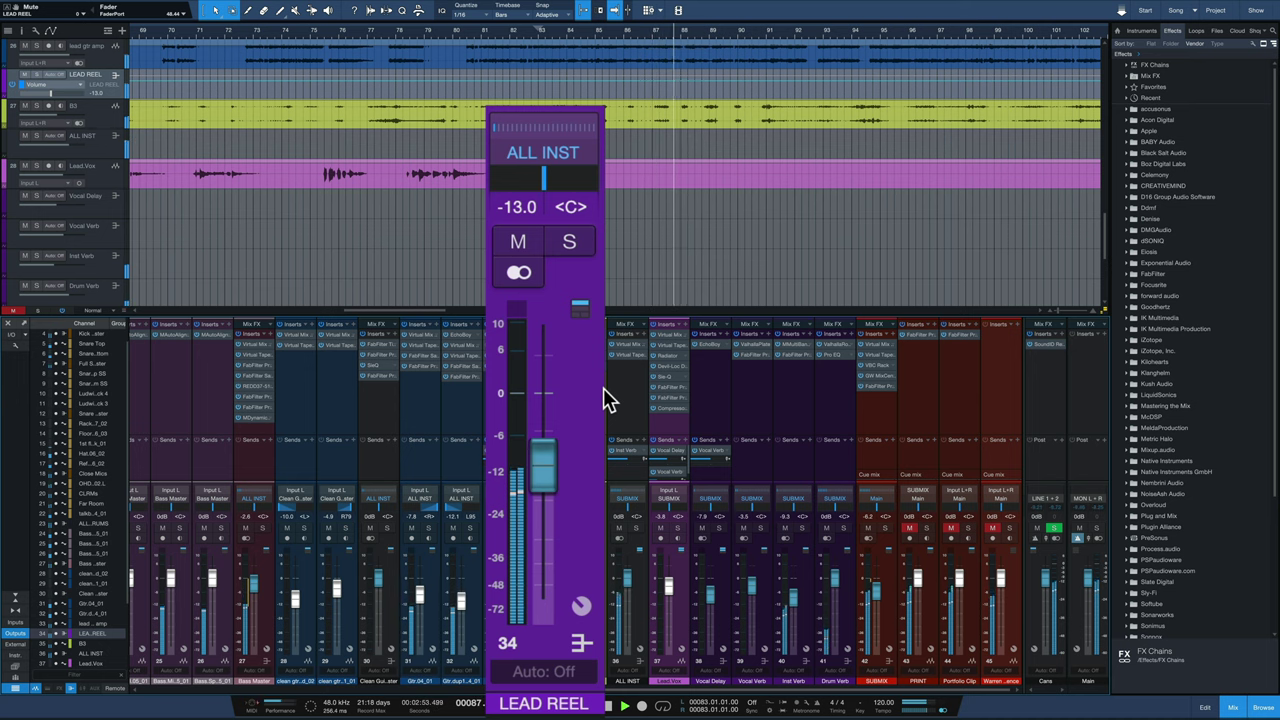
key("shift+m")
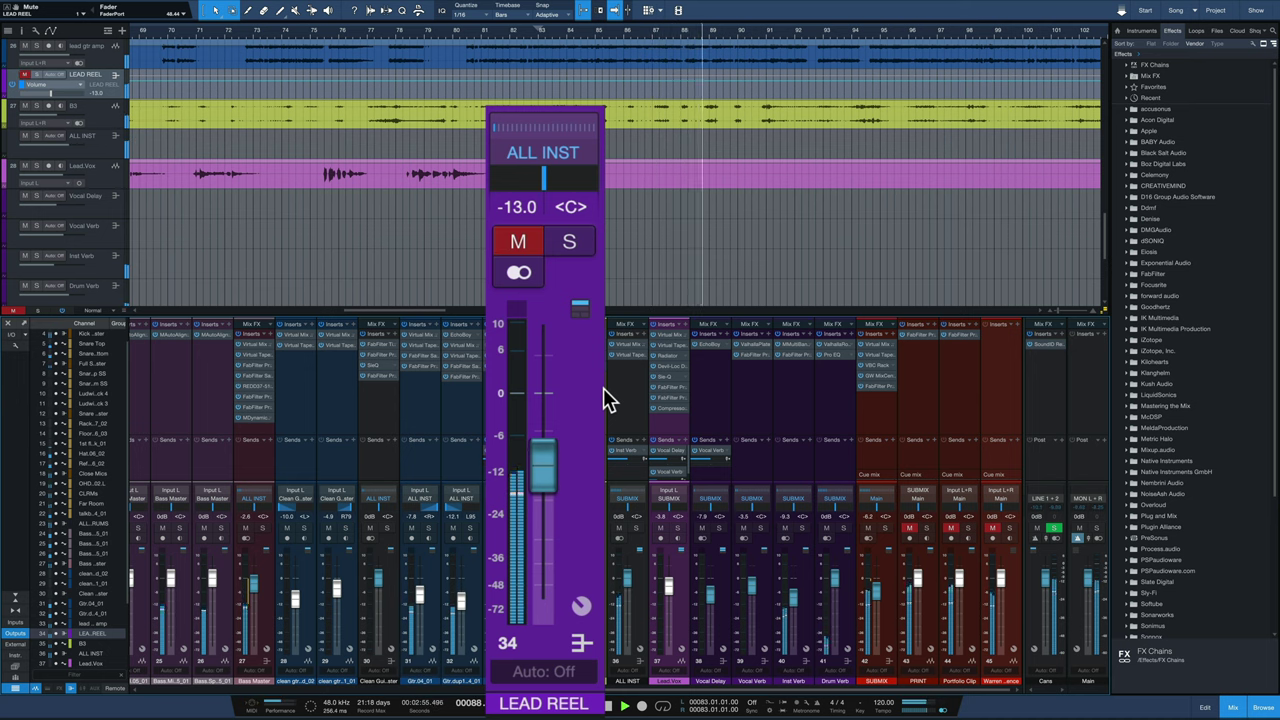
key("shift+m")
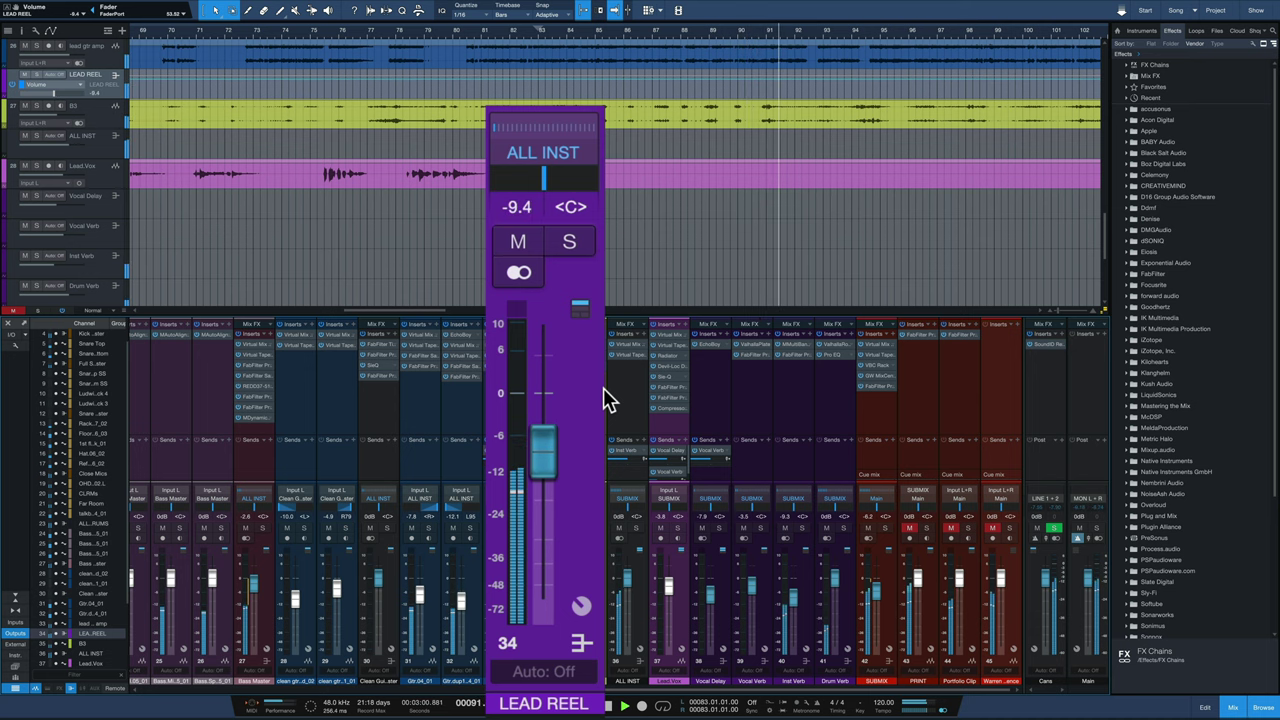
key("space")
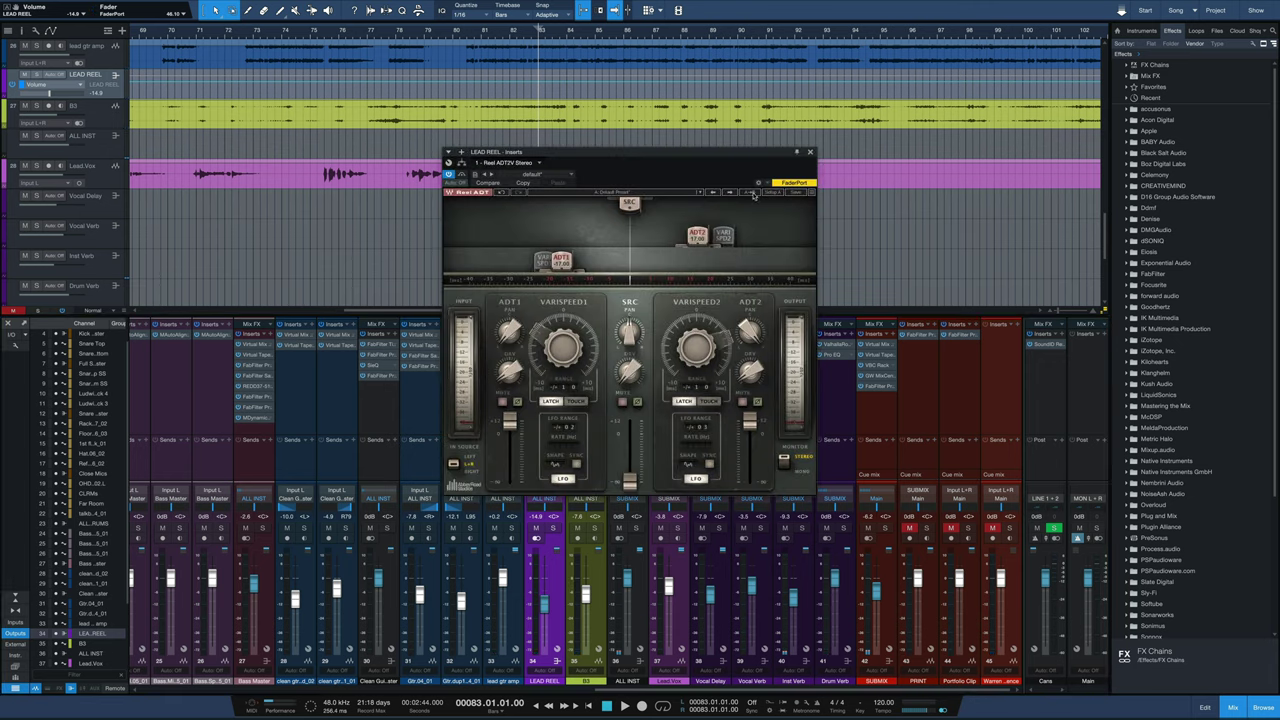
Load the Guitar Movement preset on Reel ADT and raise LEAD REEL to -2.6 dB.
left_click(644, 195)
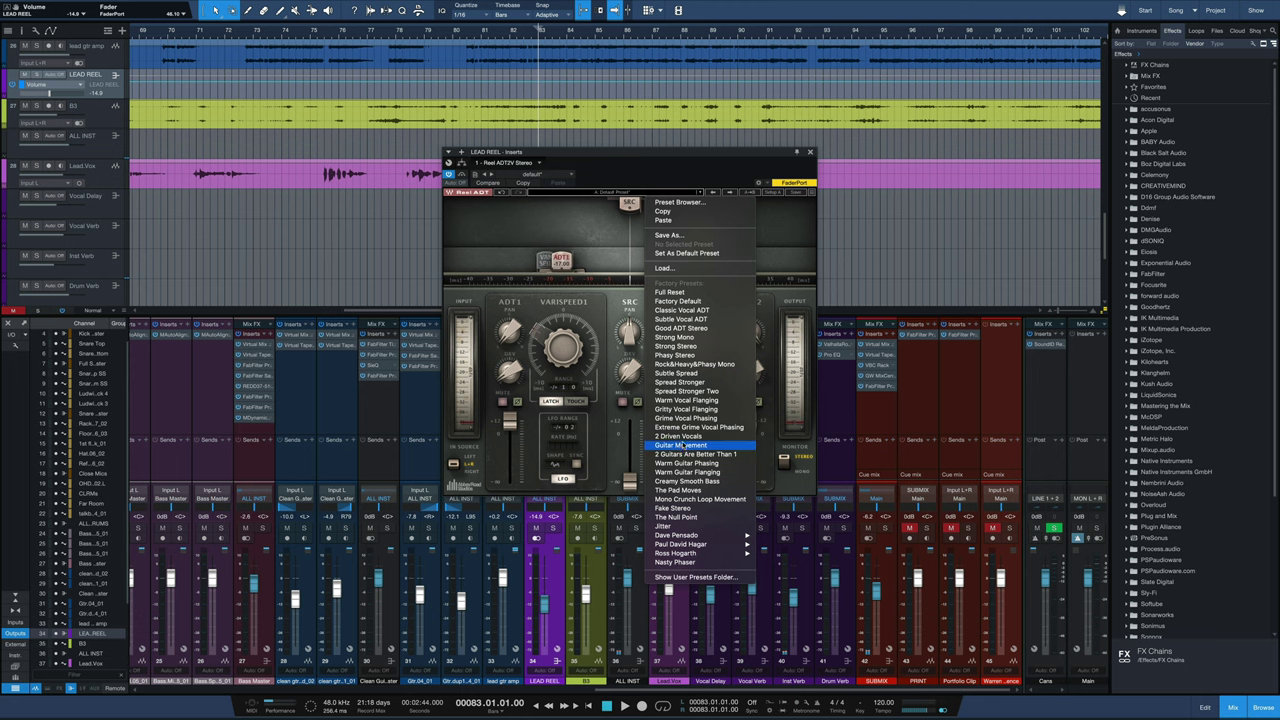
left_click(680, 445)
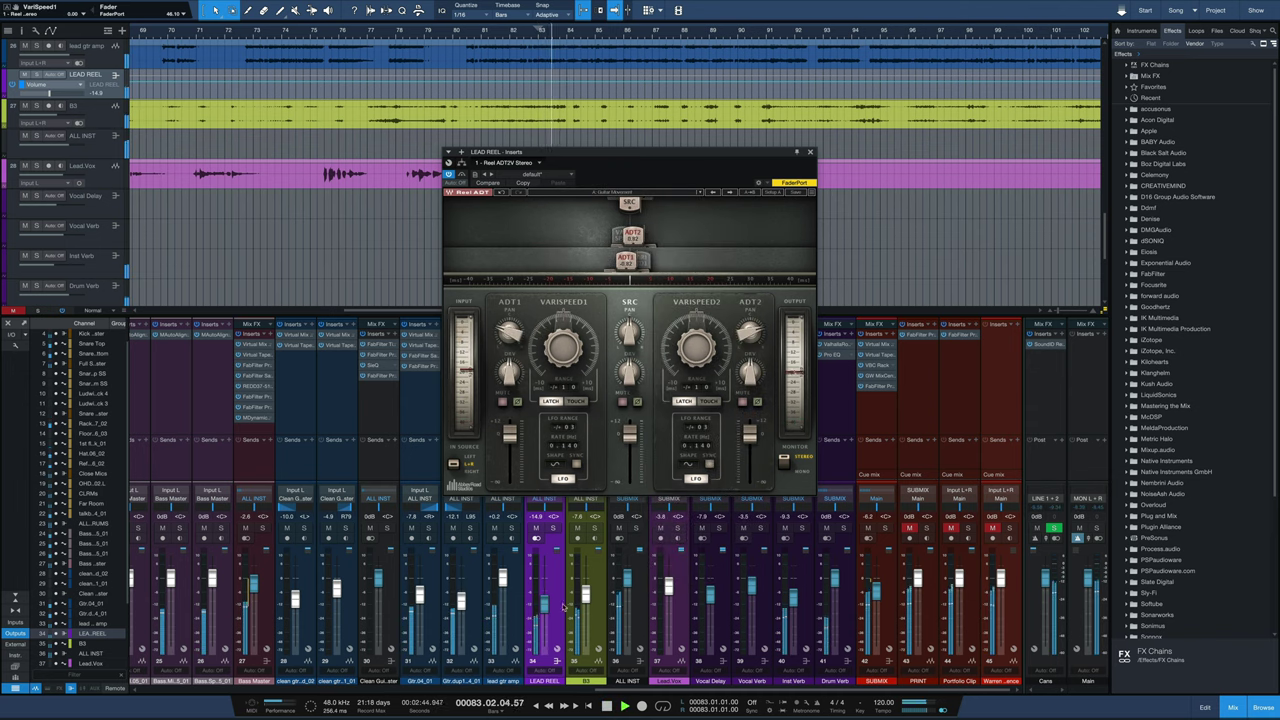
left_click_drag(542, 603, 543, 588)
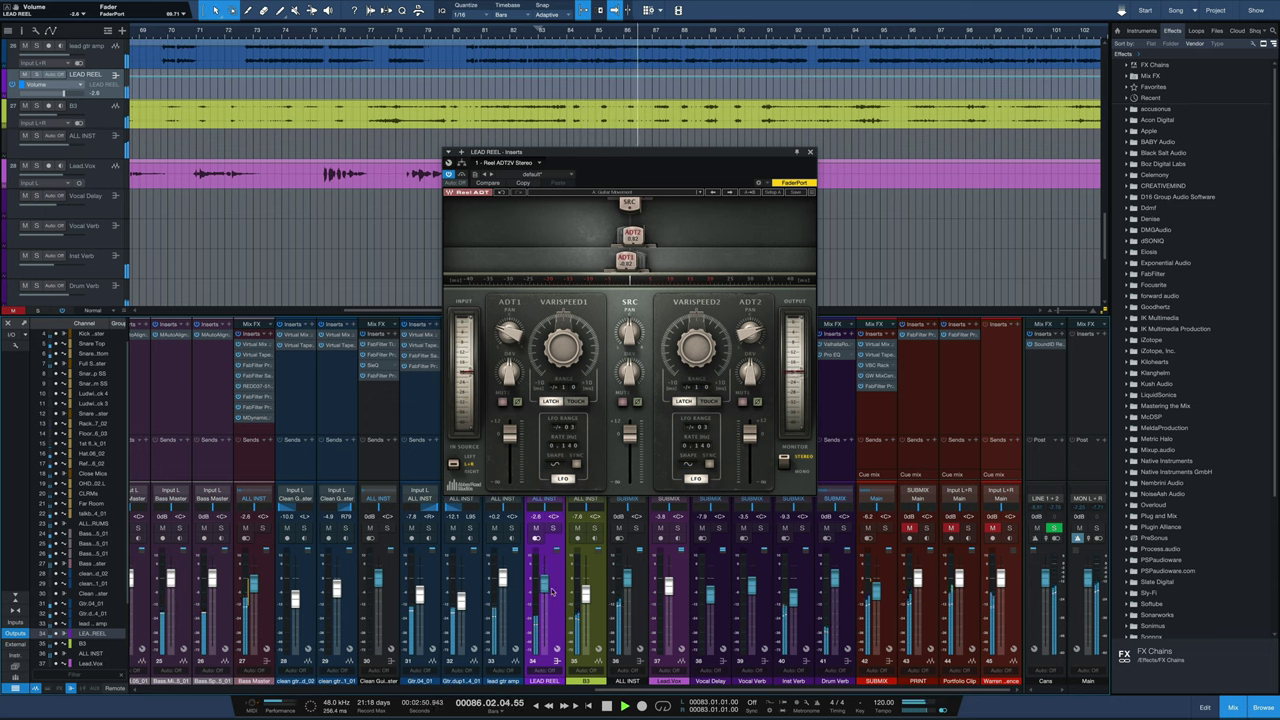
key("space")
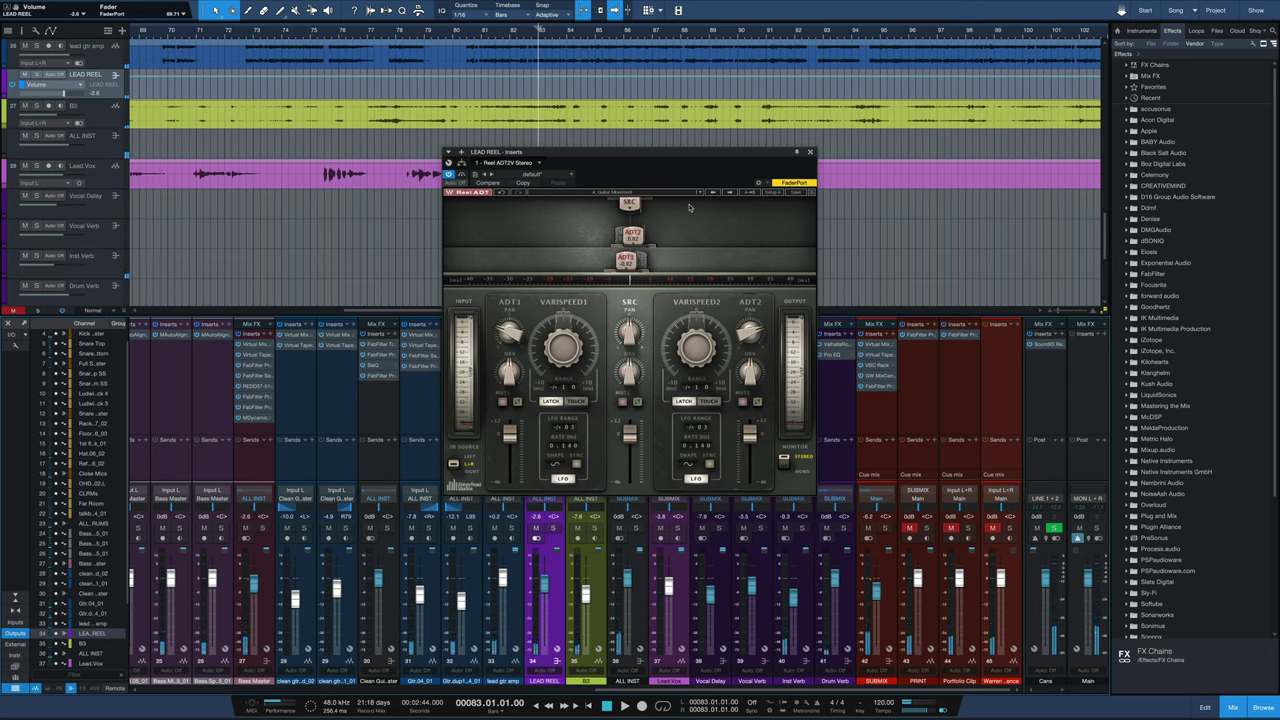
Load '2 Guitars Are Better Than 1', audition it, and set LEAD REEL to -0.2 dB.
left_click(672, 196)
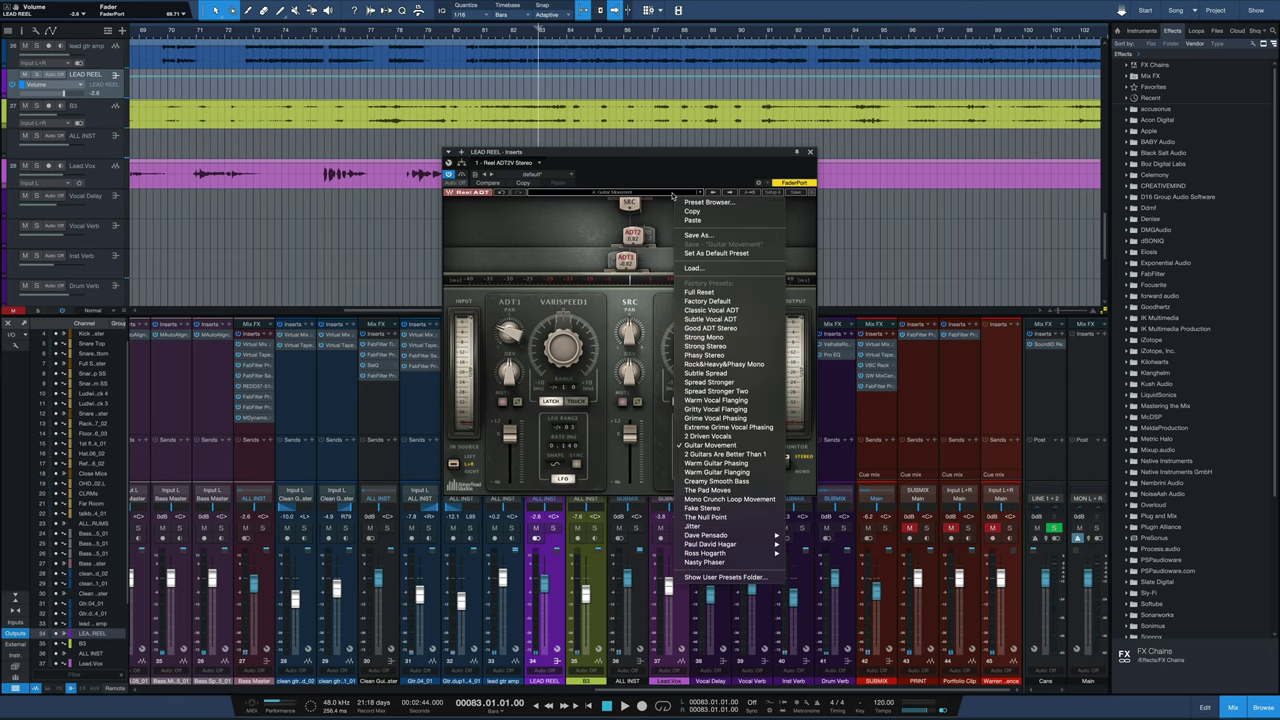
left_click(718, 455)
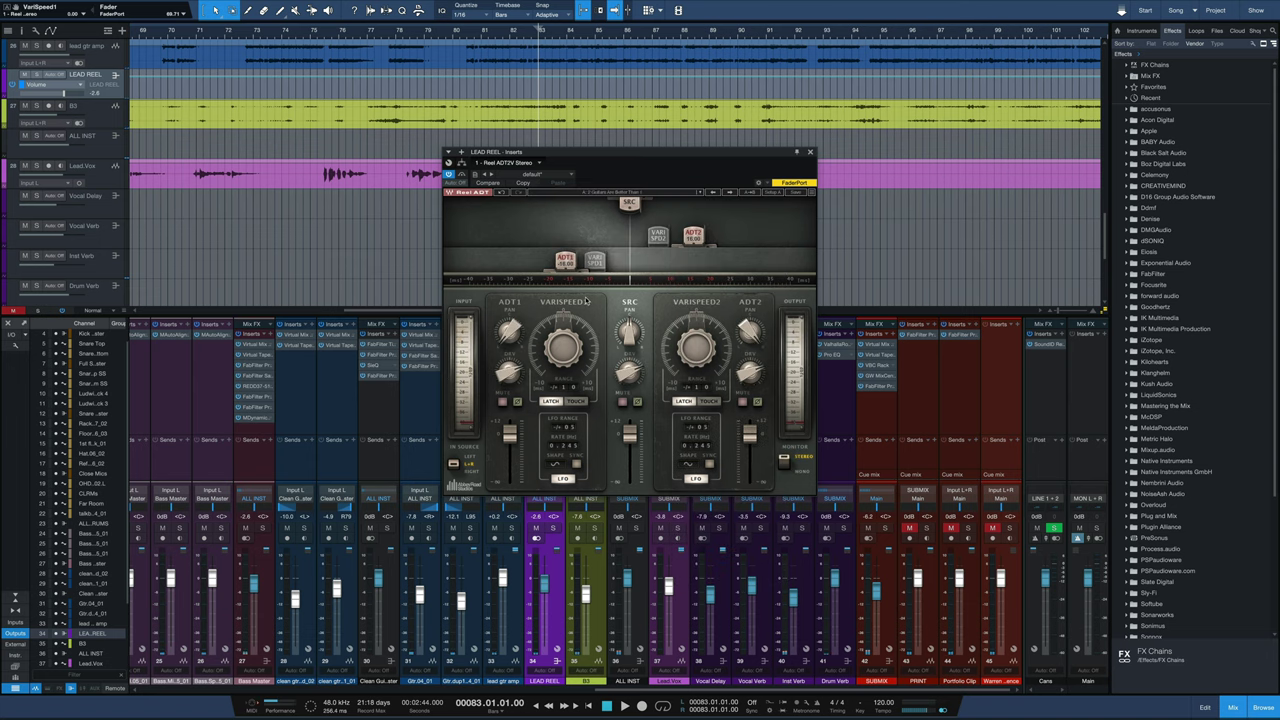
key("space")
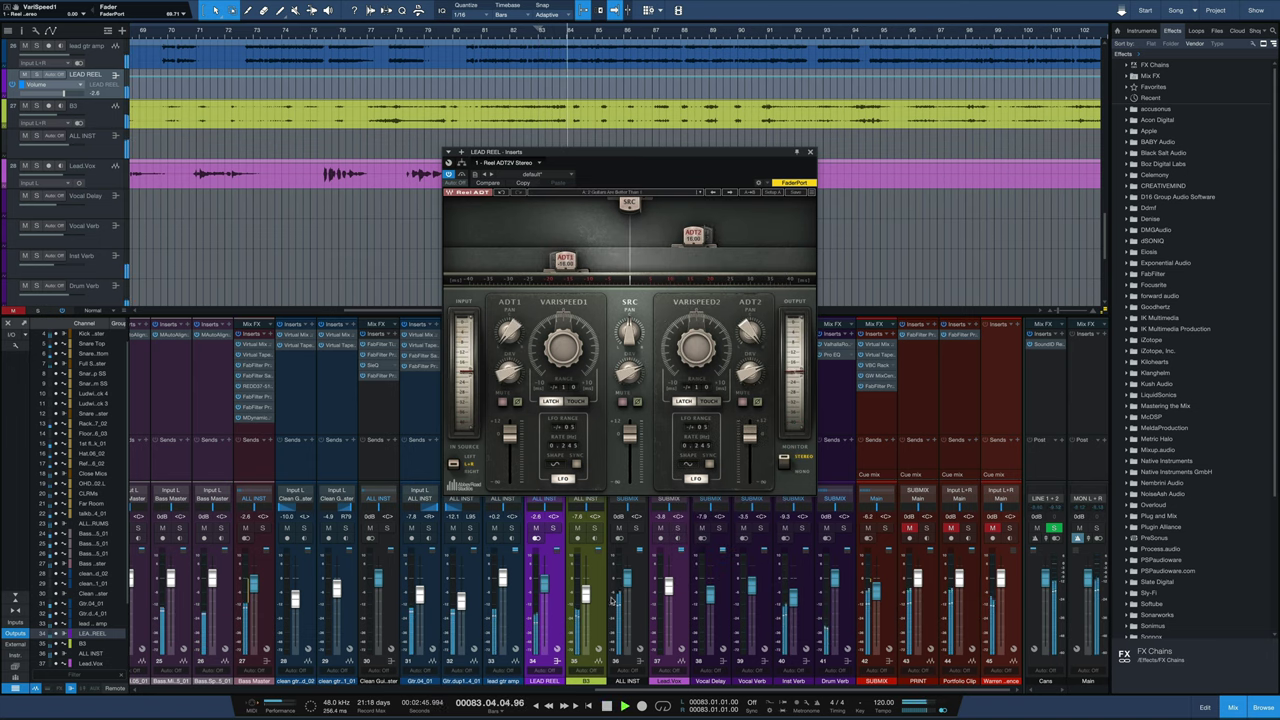
left_click(543, 583, "alt")
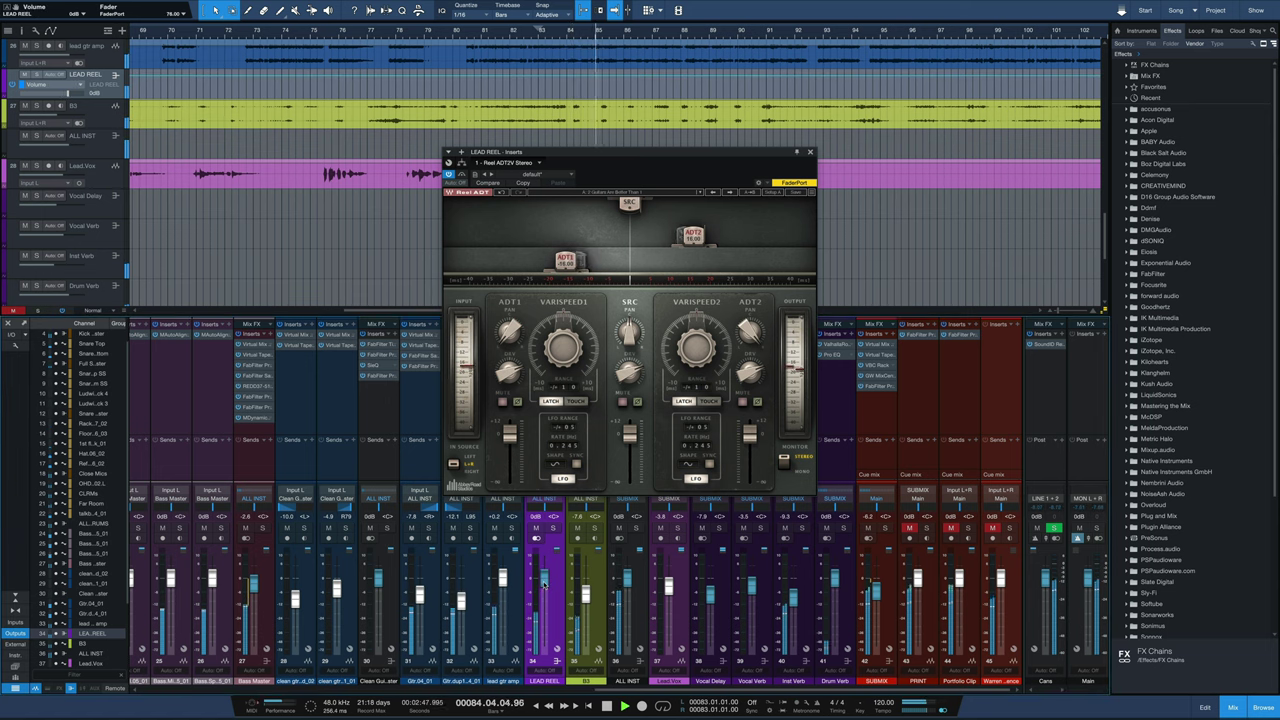
left_click_drag(543, 583, 545, 580)
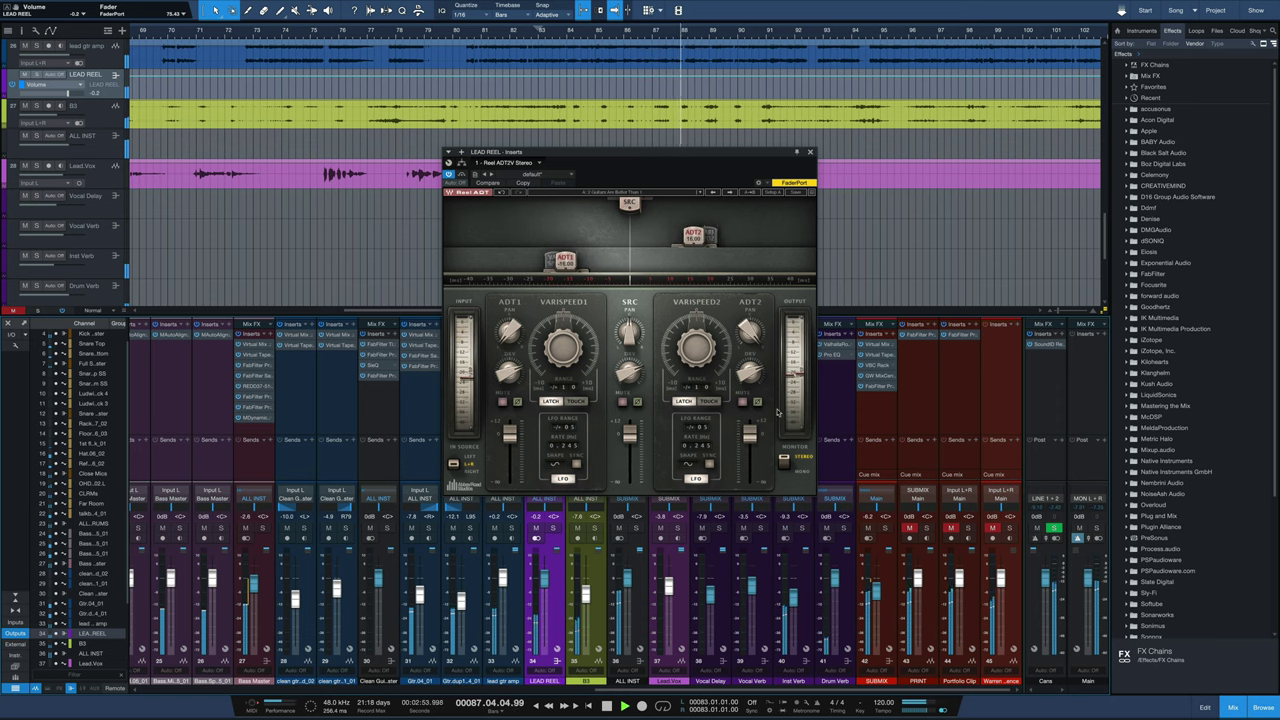
key("space")
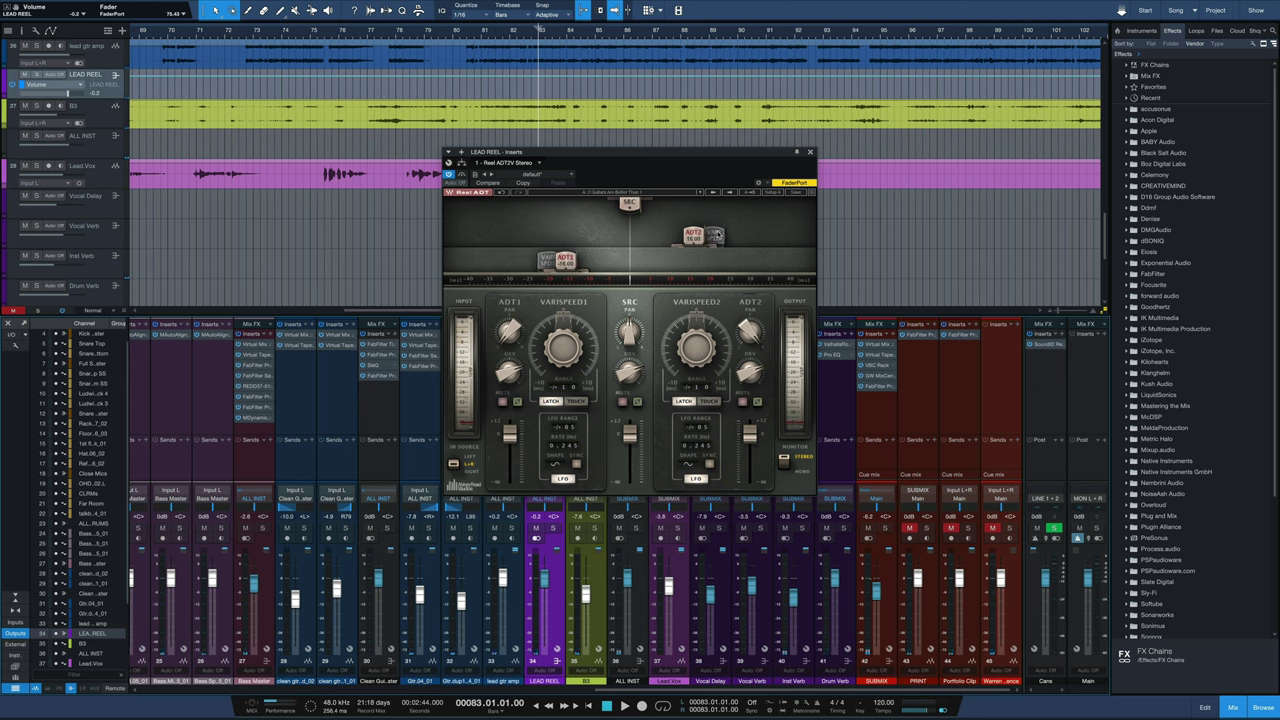
Load the Warm Guitar Flanging preset, audition it from bar 83, and reopen the preset list.
left_click(626, 192)
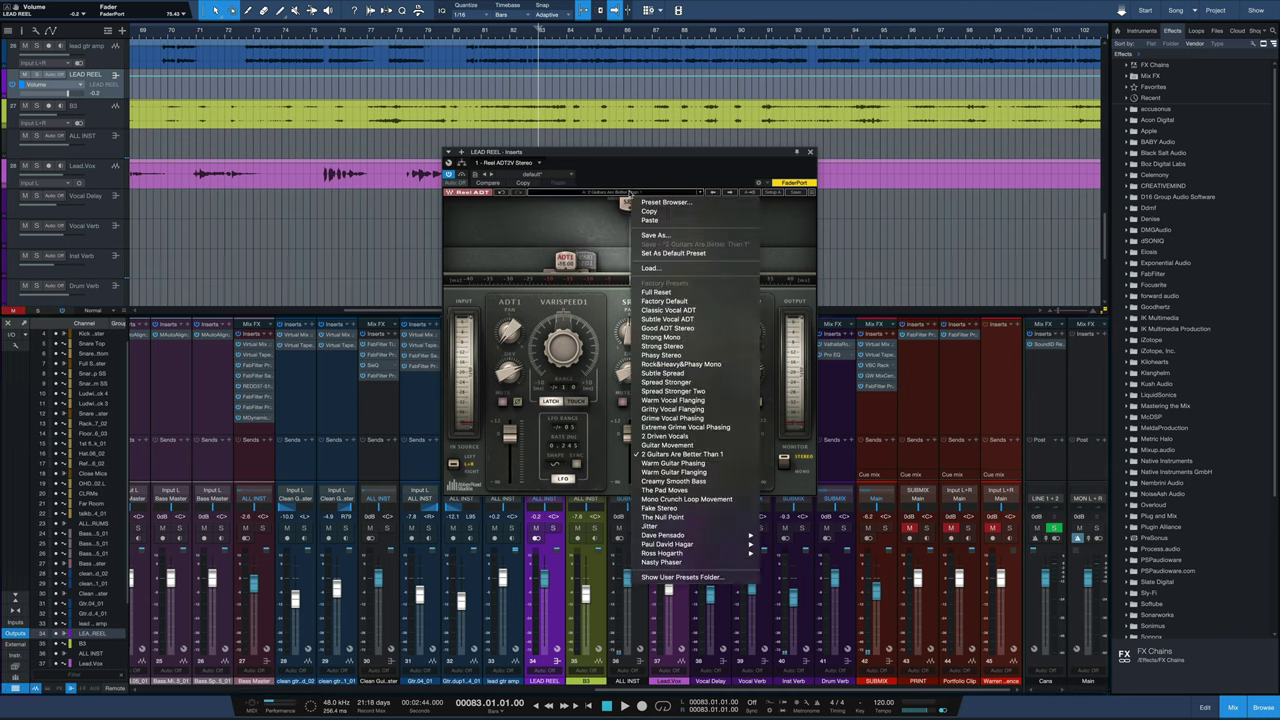
left_click(672, 463)
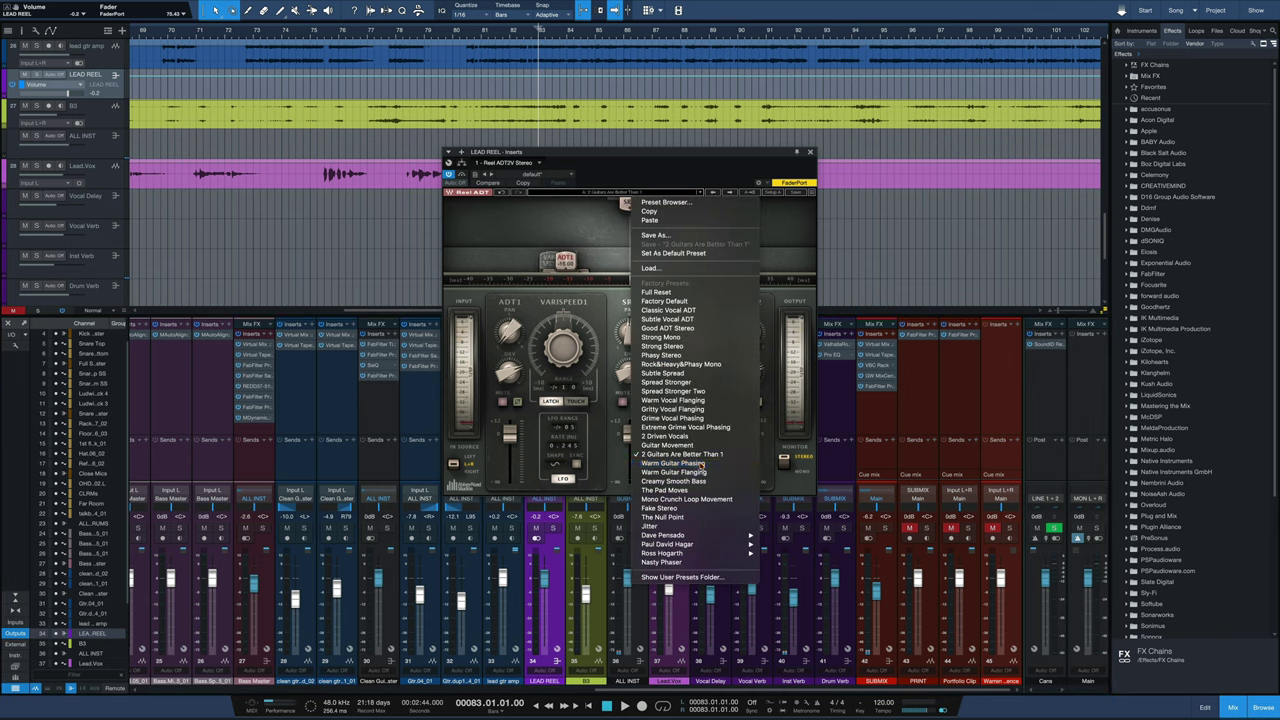
key("space")
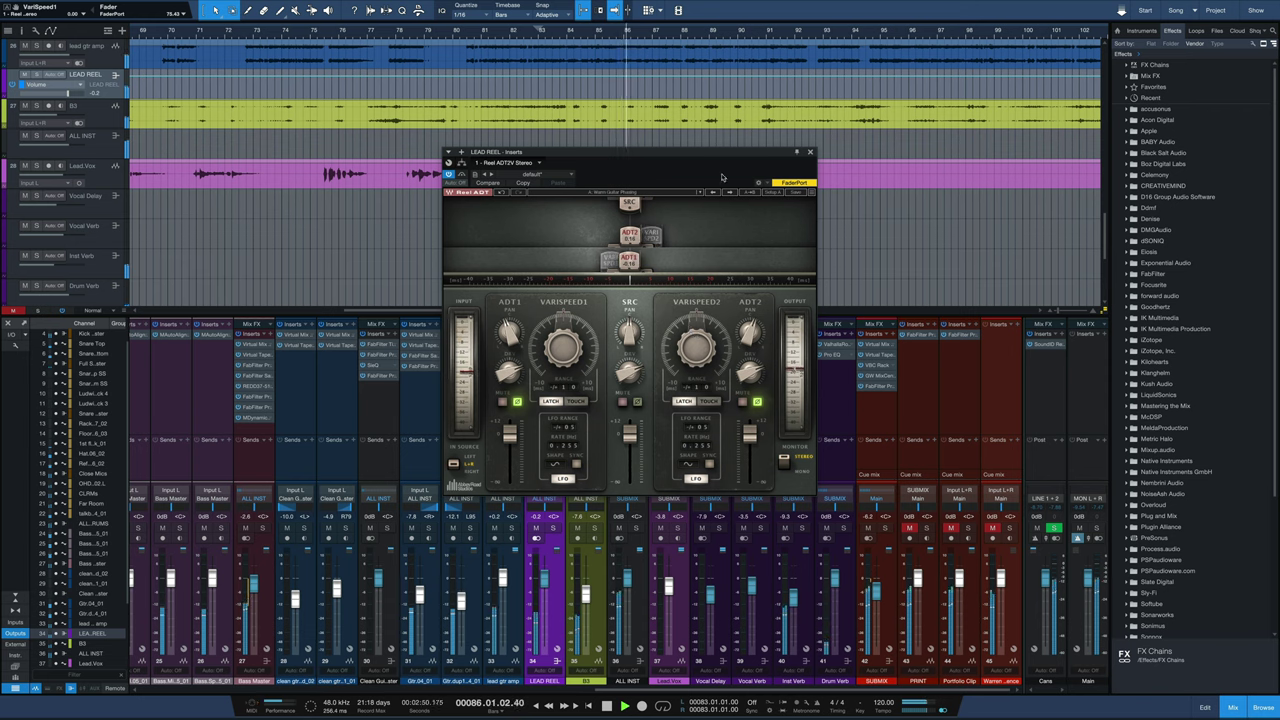
key("space")
key("space")
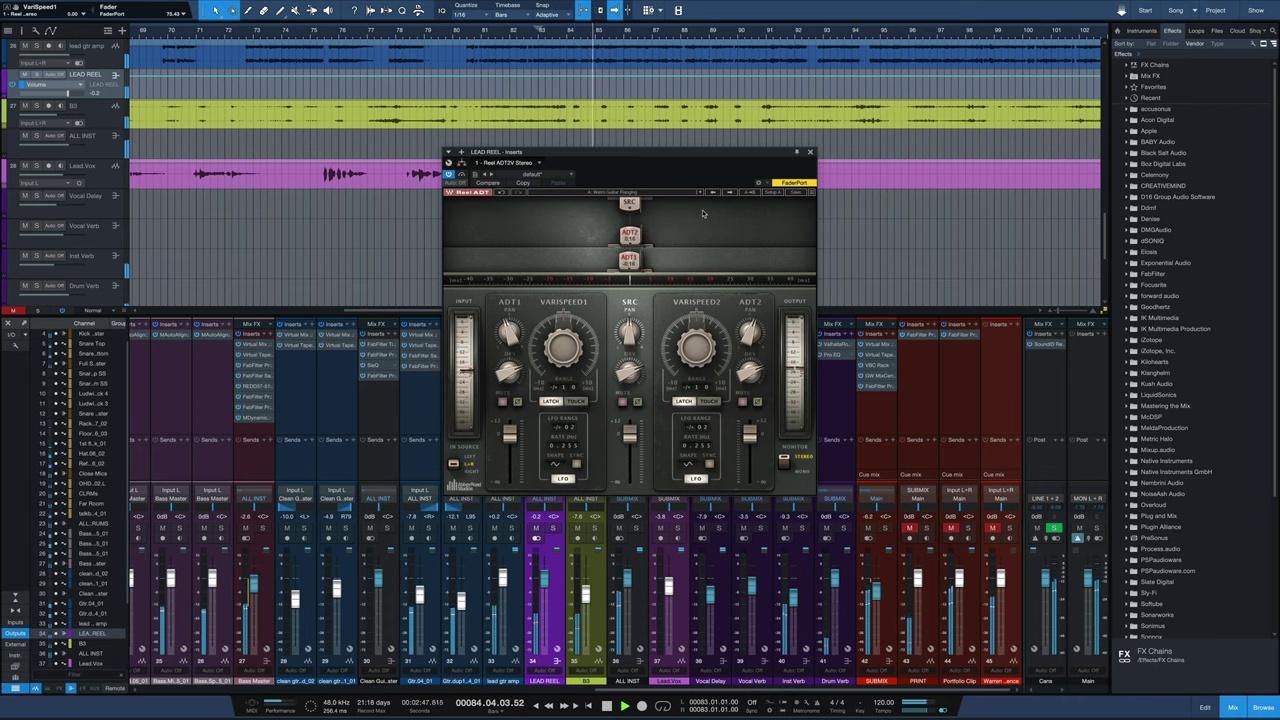
key("space")
left_click(614, 193)
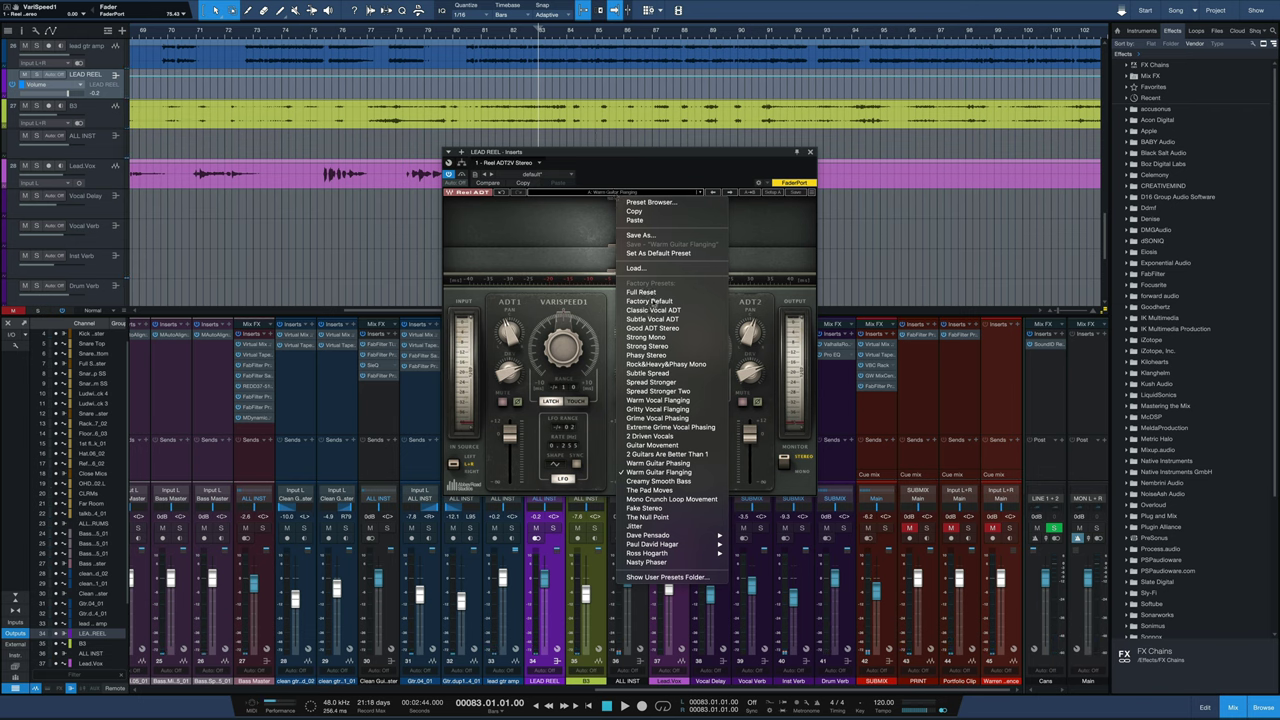
Load Factory Default, silence SRC, set ADT1 and ADT2 to 12 dB, and drop LEAD REEL to -7.1 dB.
left_click(649, 301)
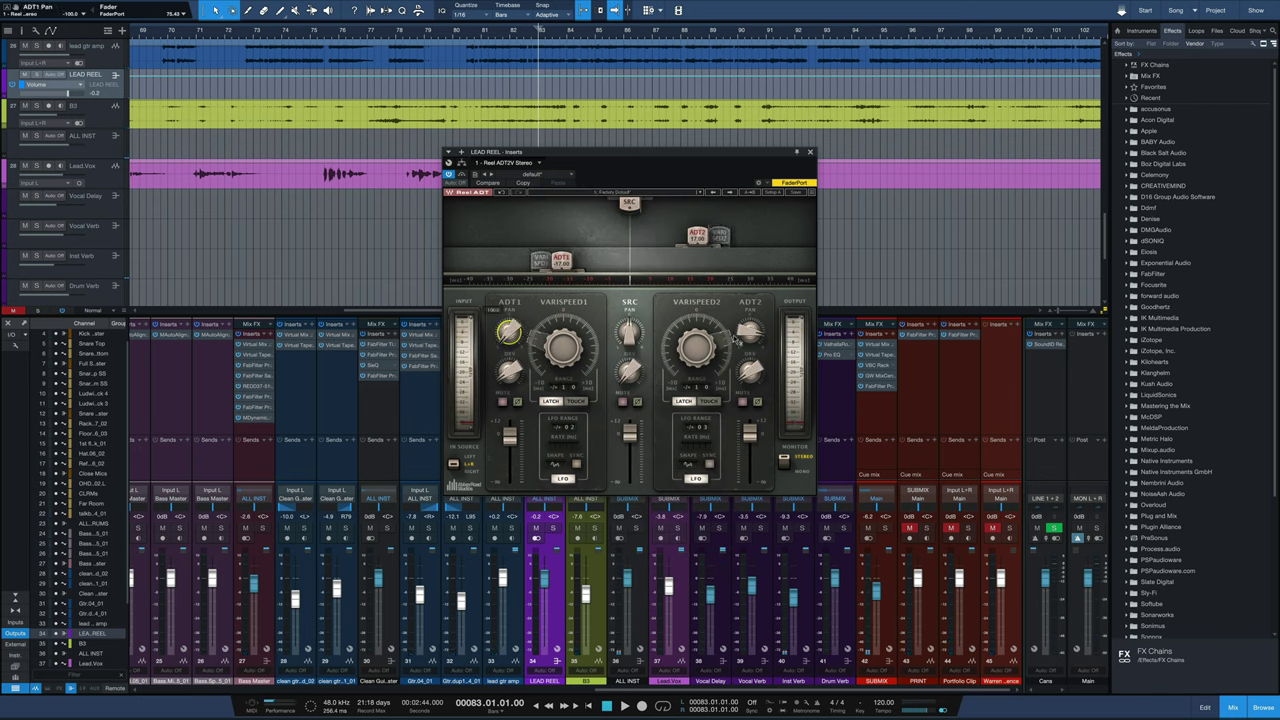
left_click_drag(632, 433, 629, 484)
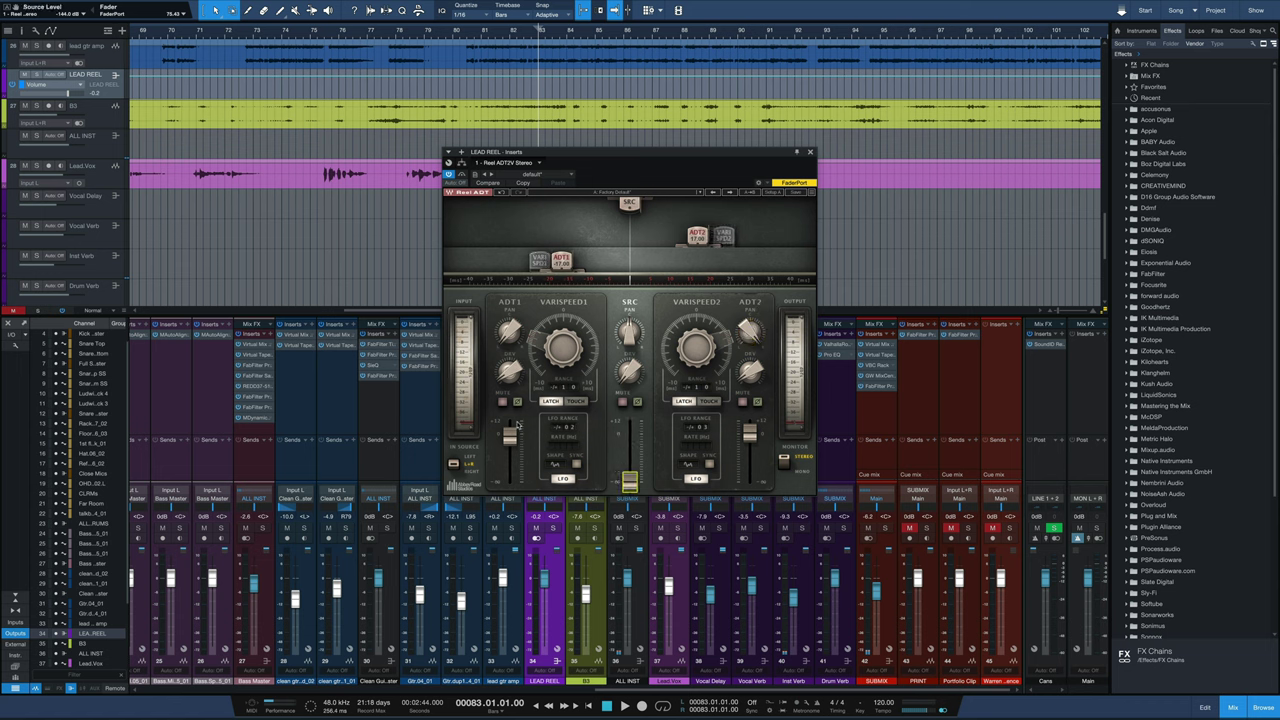
left_click(517, 425)
left_click(750, 428)
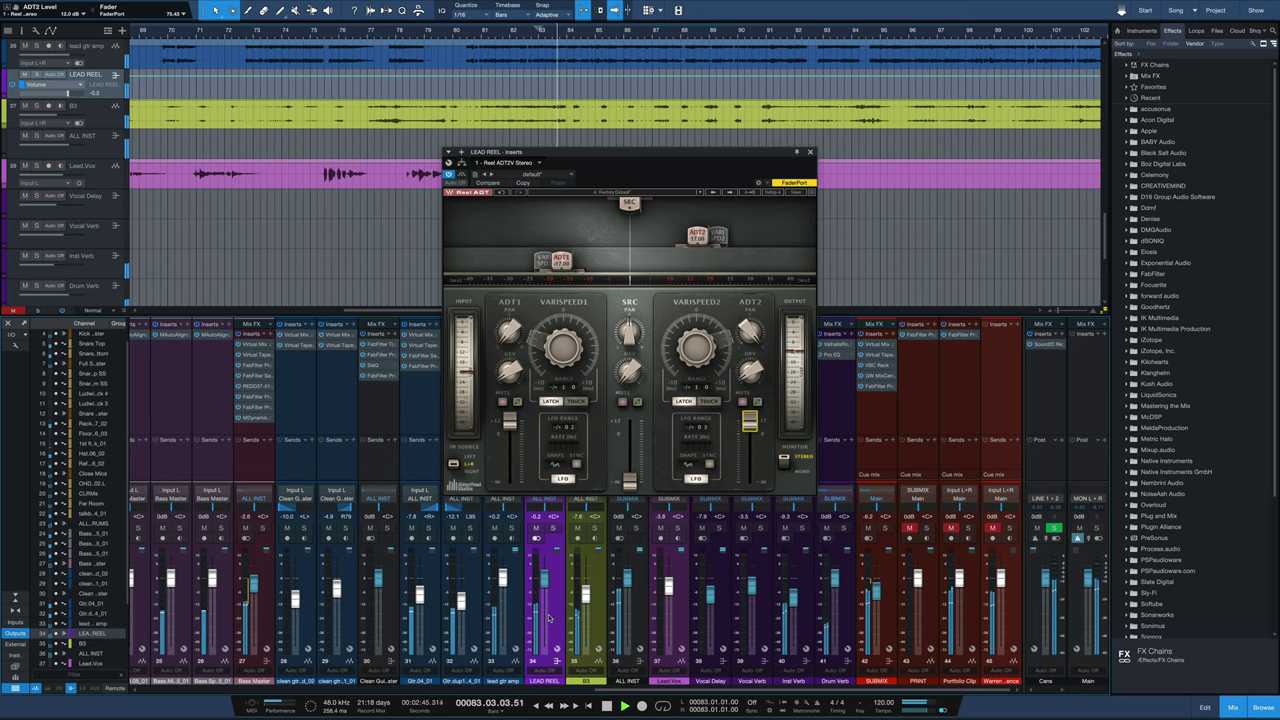
left_click_drag(544, 584, 548, 617)
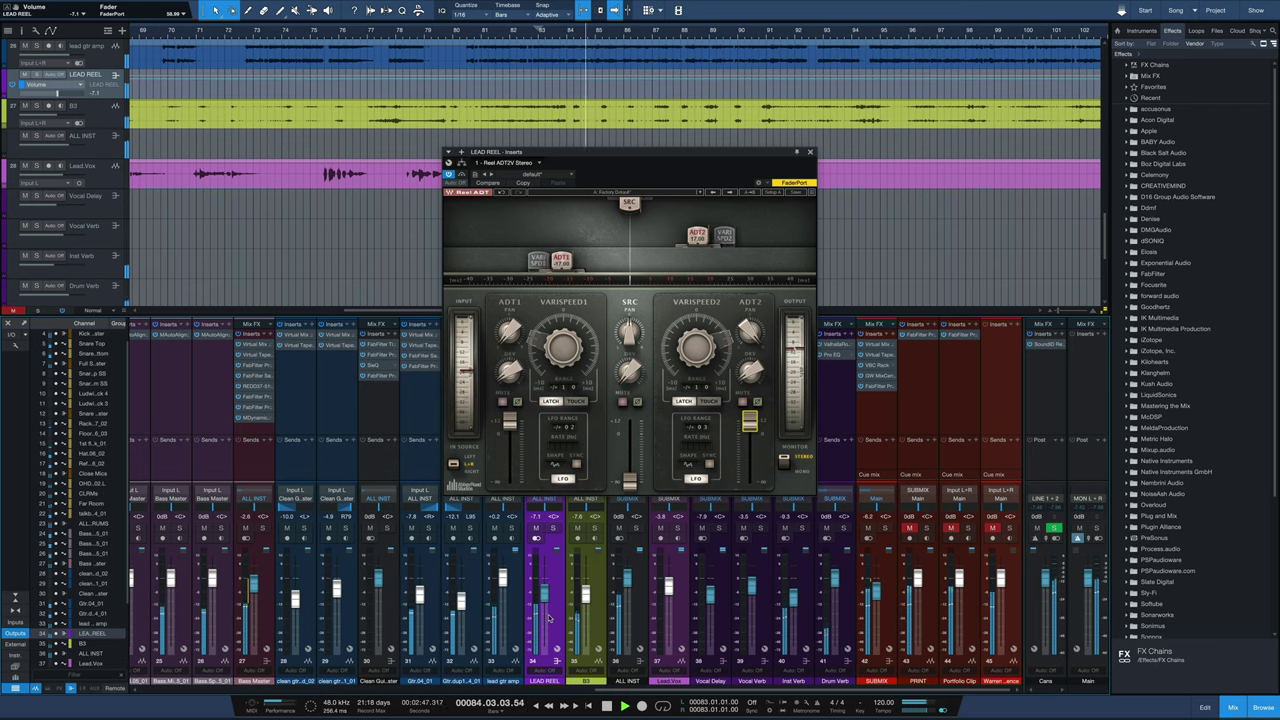